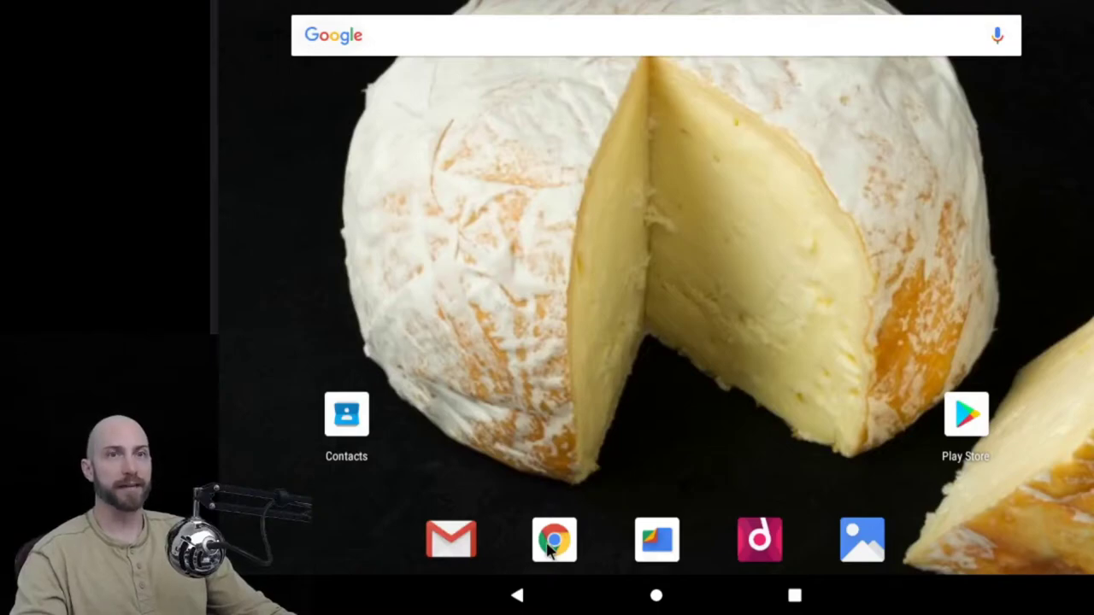
On signal.org's APK page, dismiss the old warning and download Signal 5.0.9, keeping the flagged file.
click(554, 540)
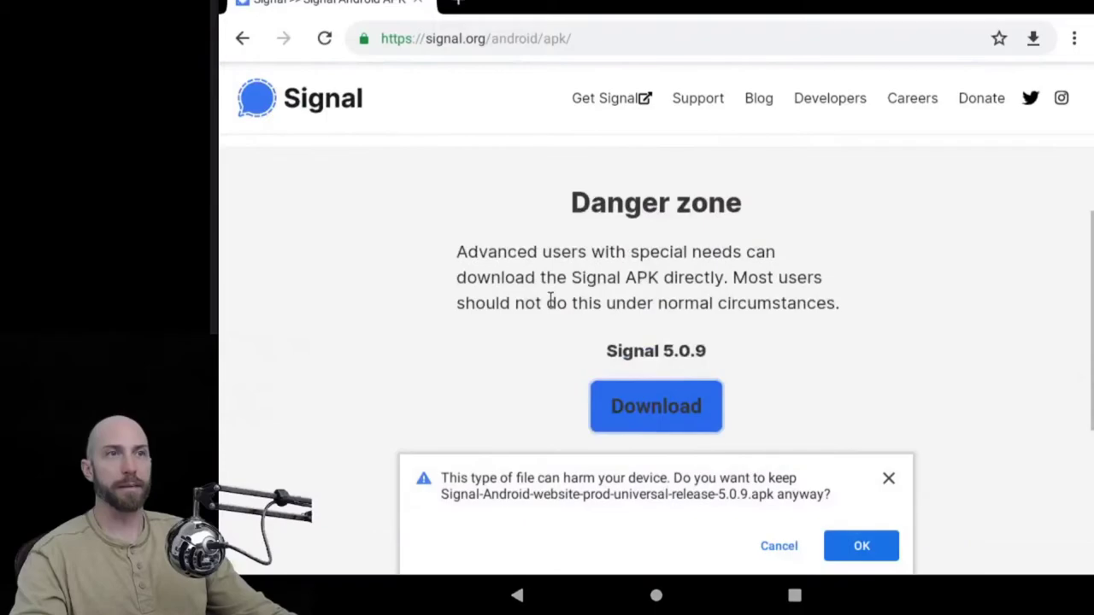
scroll(551, 301, up, 3)
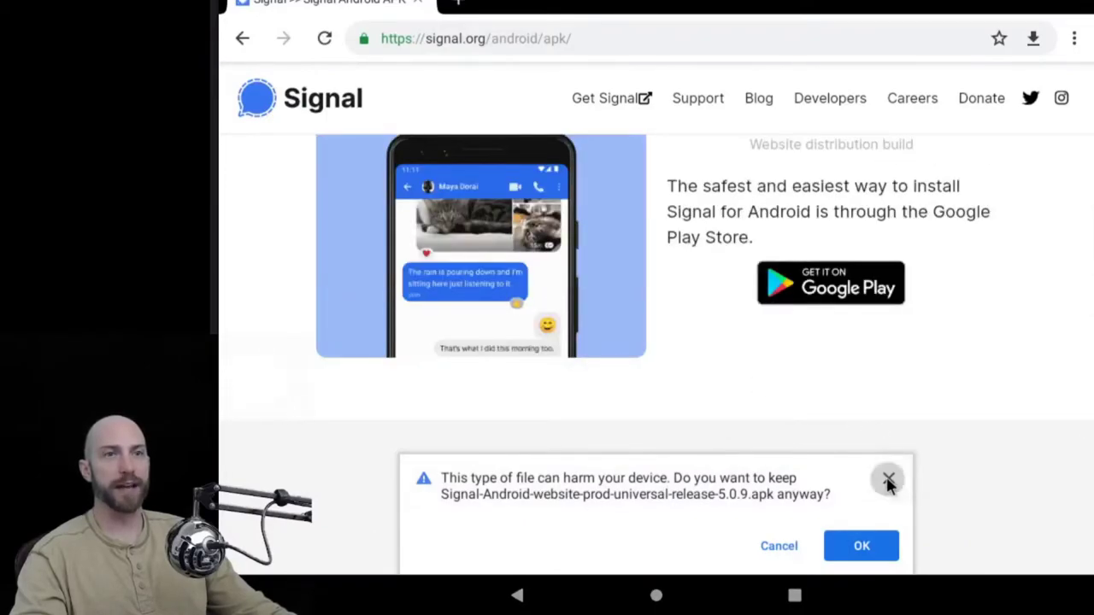
click(889, 484)
scroll(773, 409, down, 5)
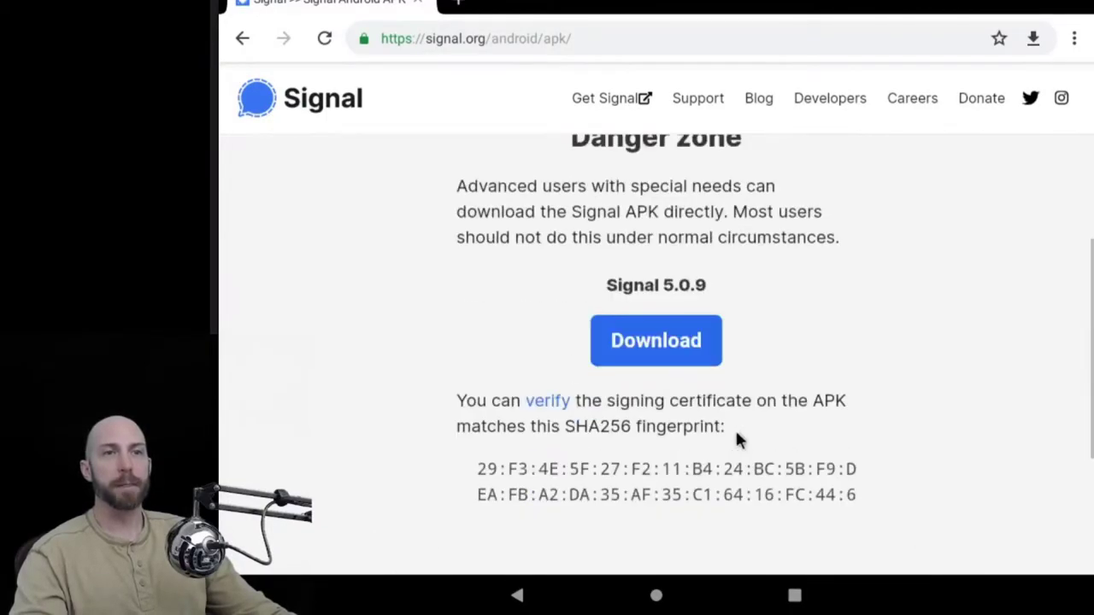
click(650, 342)
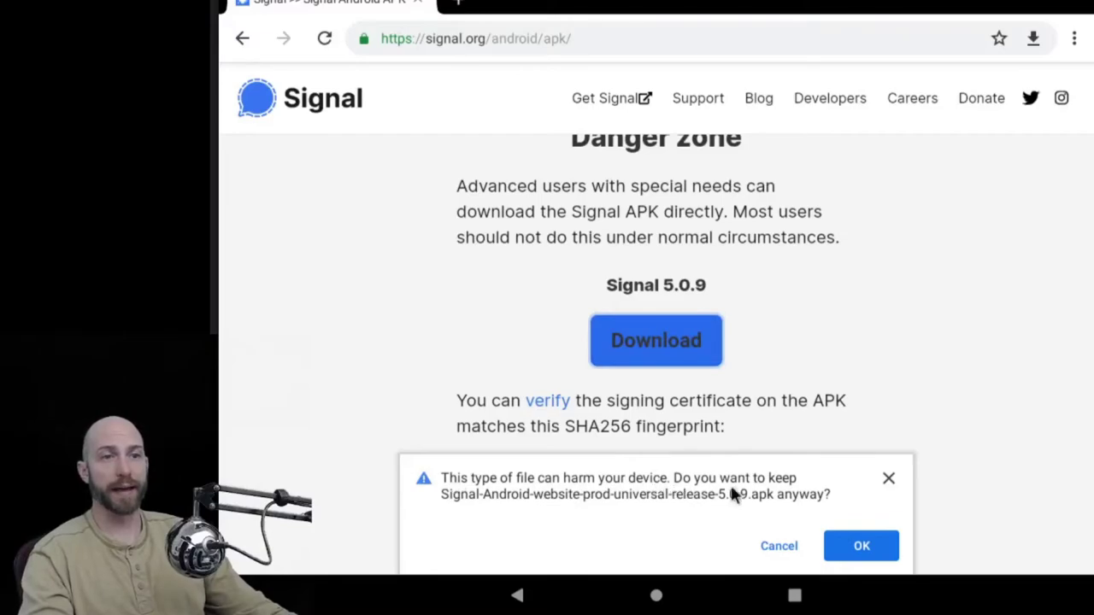
click(849, 556)
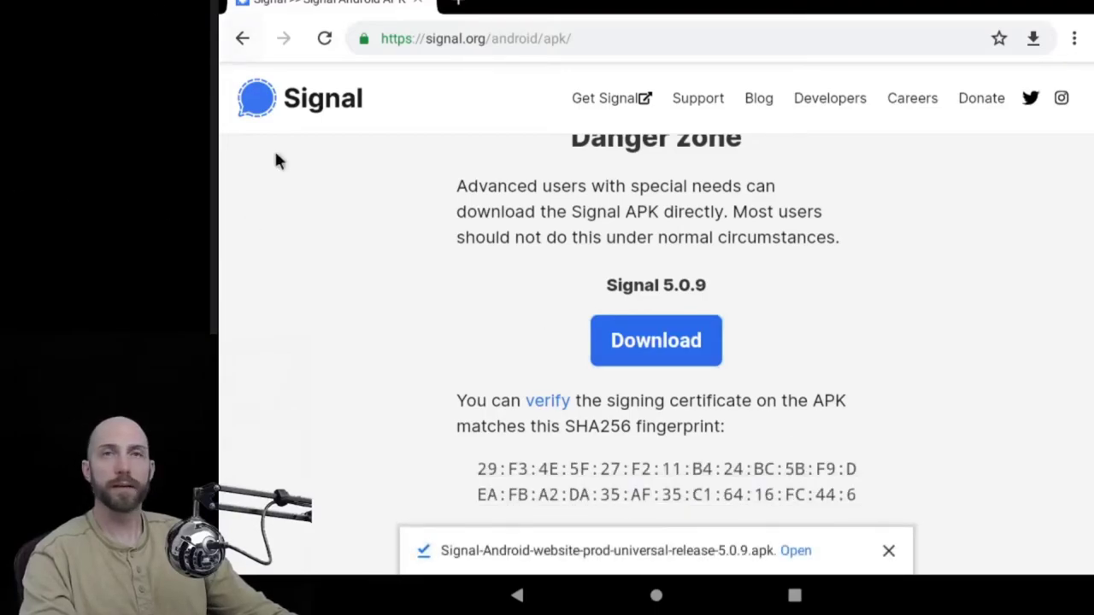
Return home and swipe the Google app card away from recent apps.
click(656, 596)
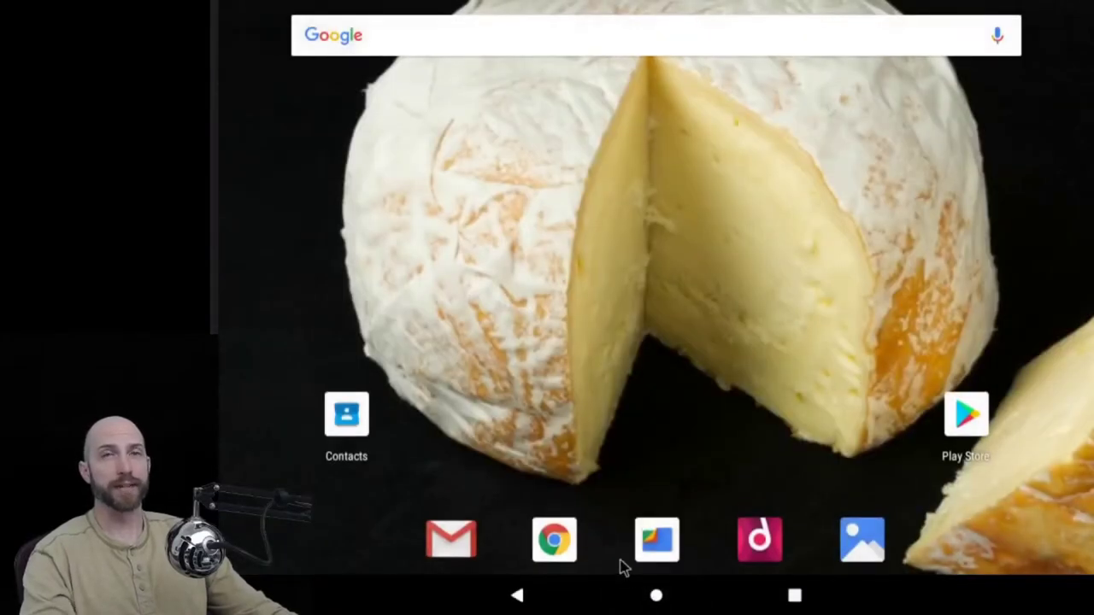
click(679, 601)
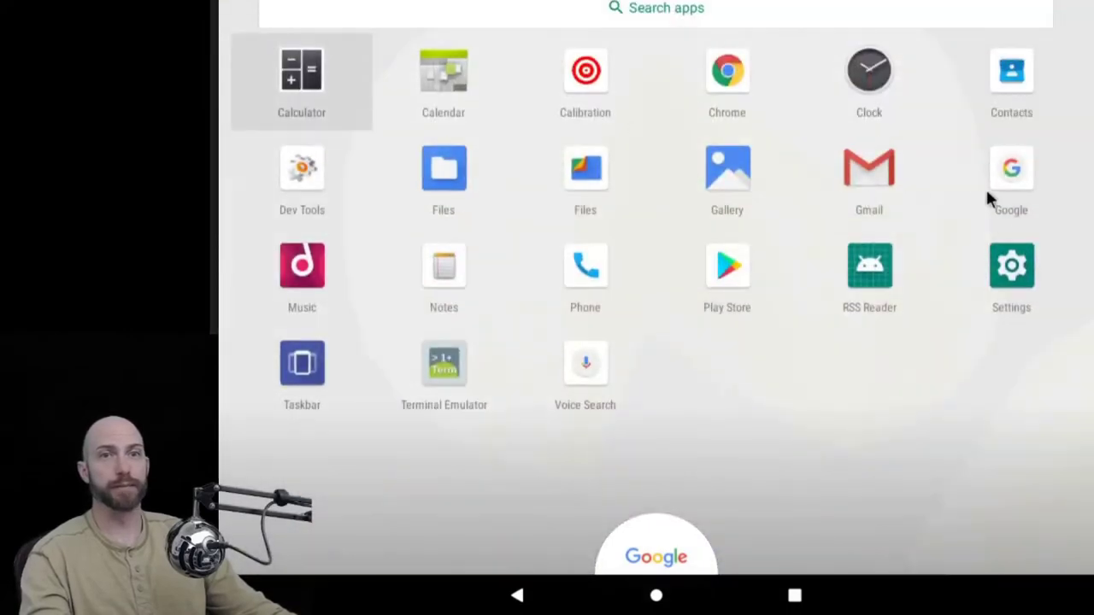
click(991, 195)
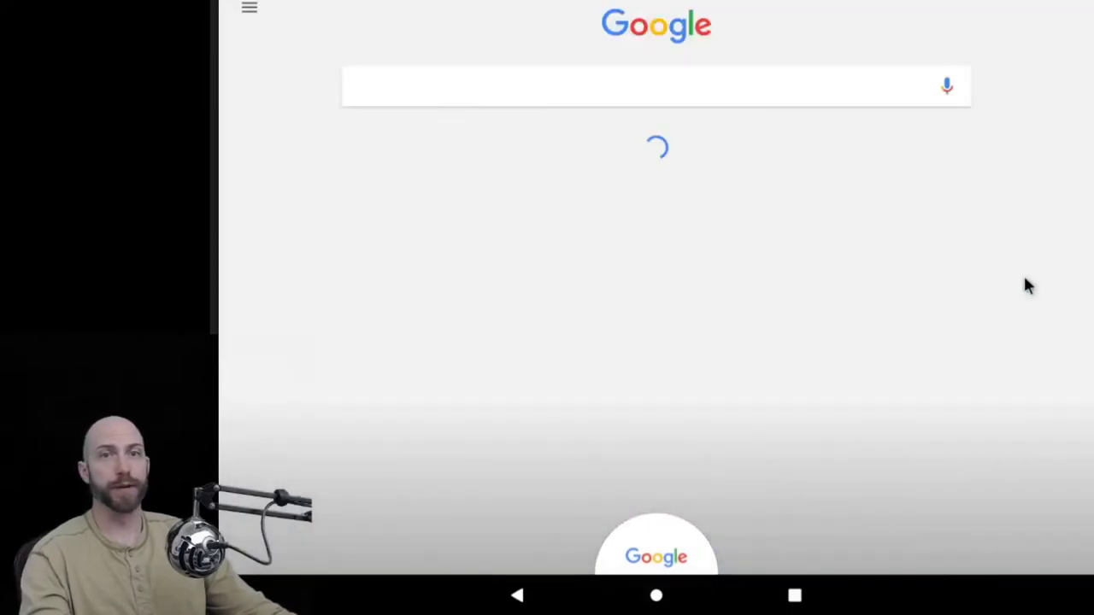
click(786, 605)
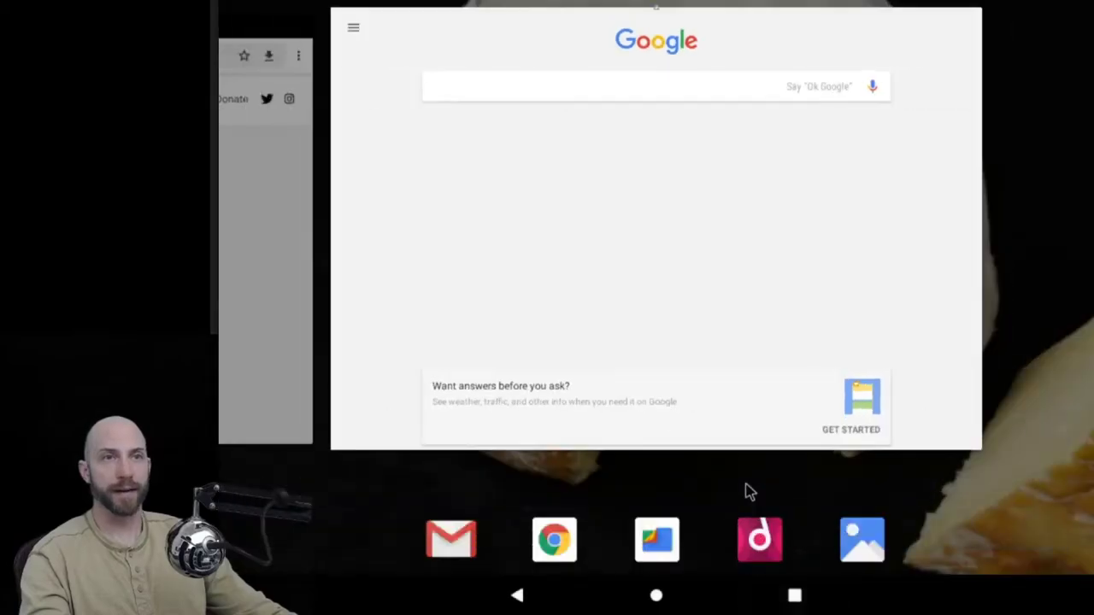
drag(694, 262, 400, 195)
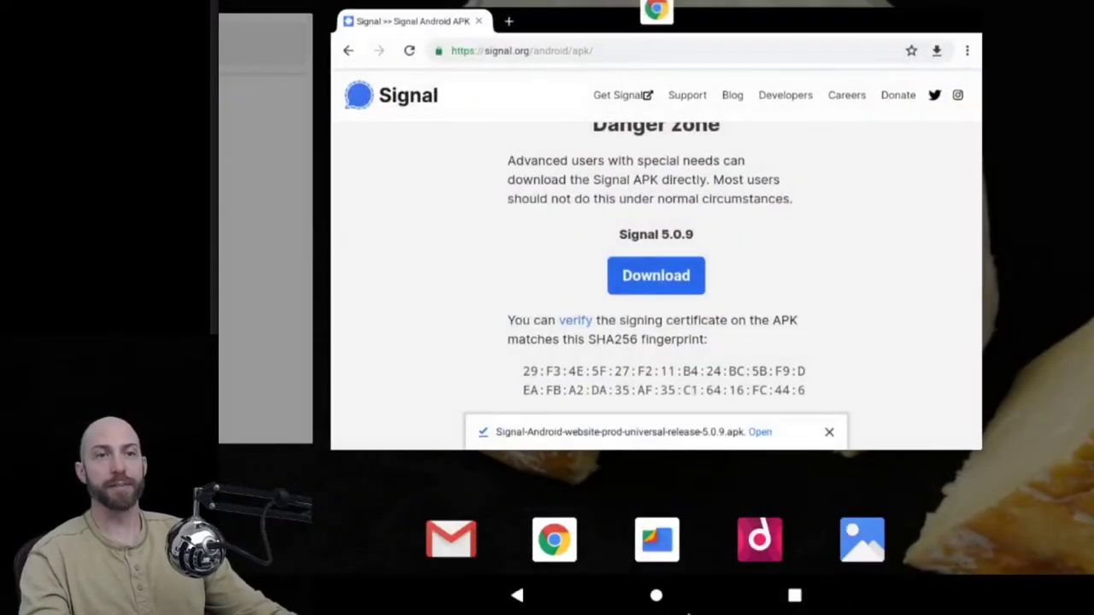
Back on the home screen, pull the notification shade down fully to expanded quick settings.
click(655, 596)
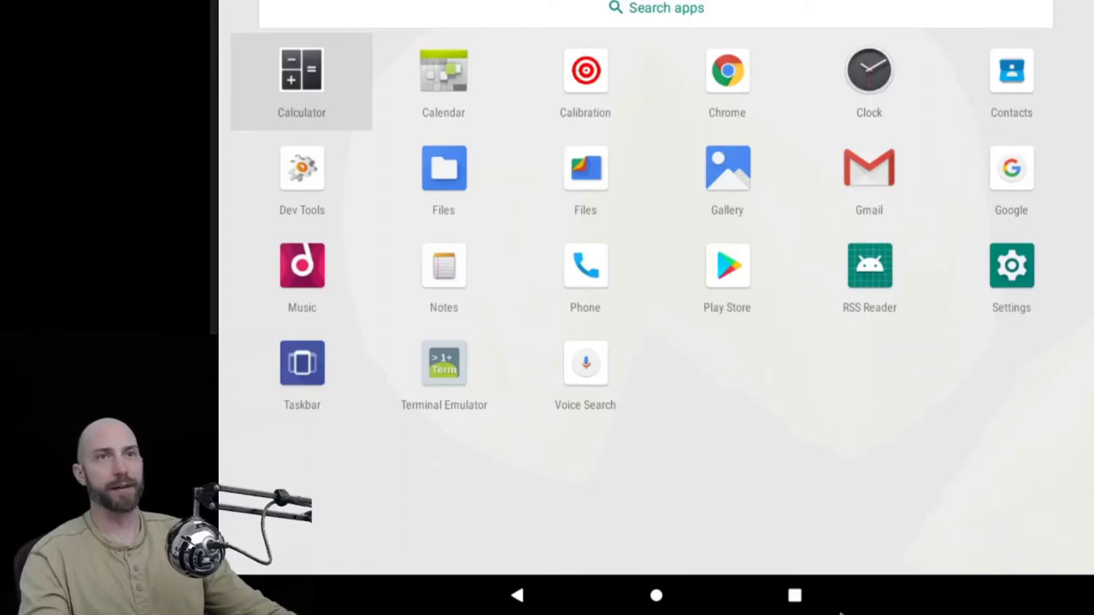
click(660, 596)
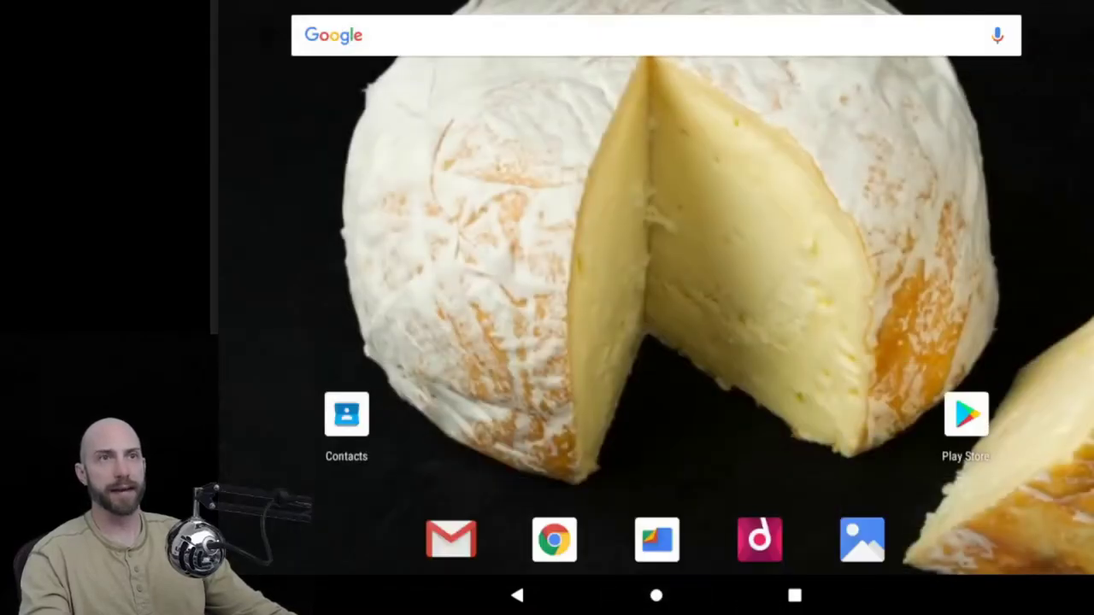
drag(573, 4, 630, 350)
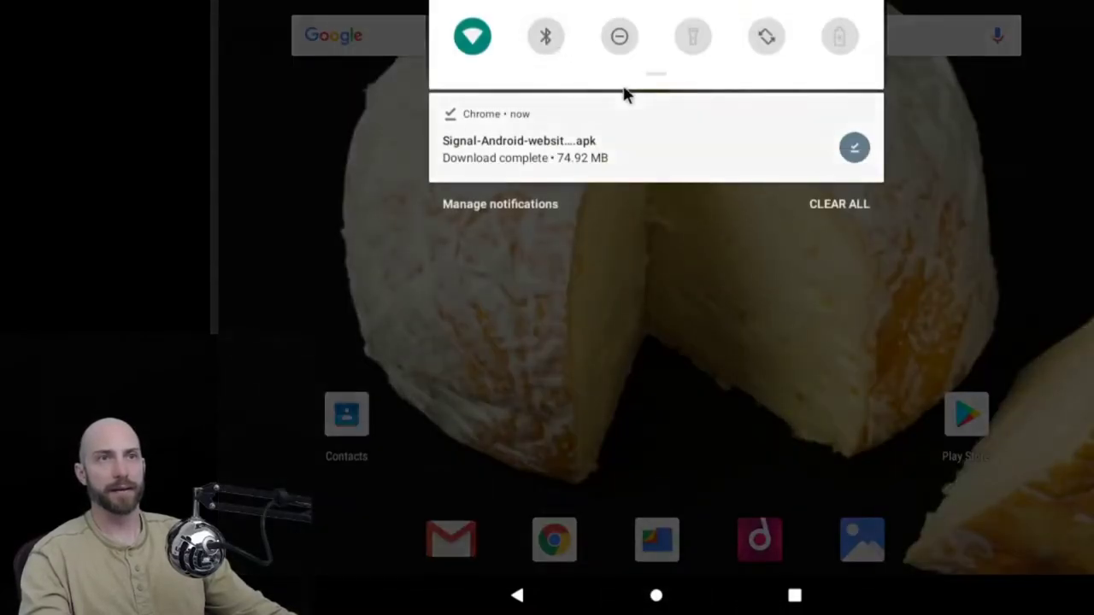
drag(640, 85, 770, 361)
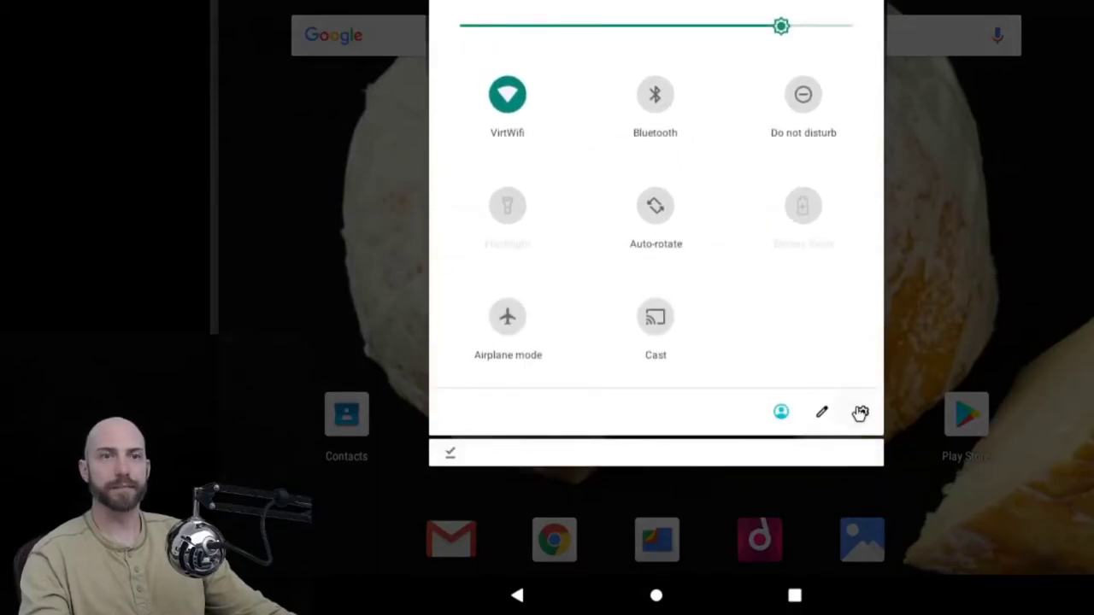
From the settings gear, go to Apps & notifications > Advanced > Special app access.
click(860, 413)
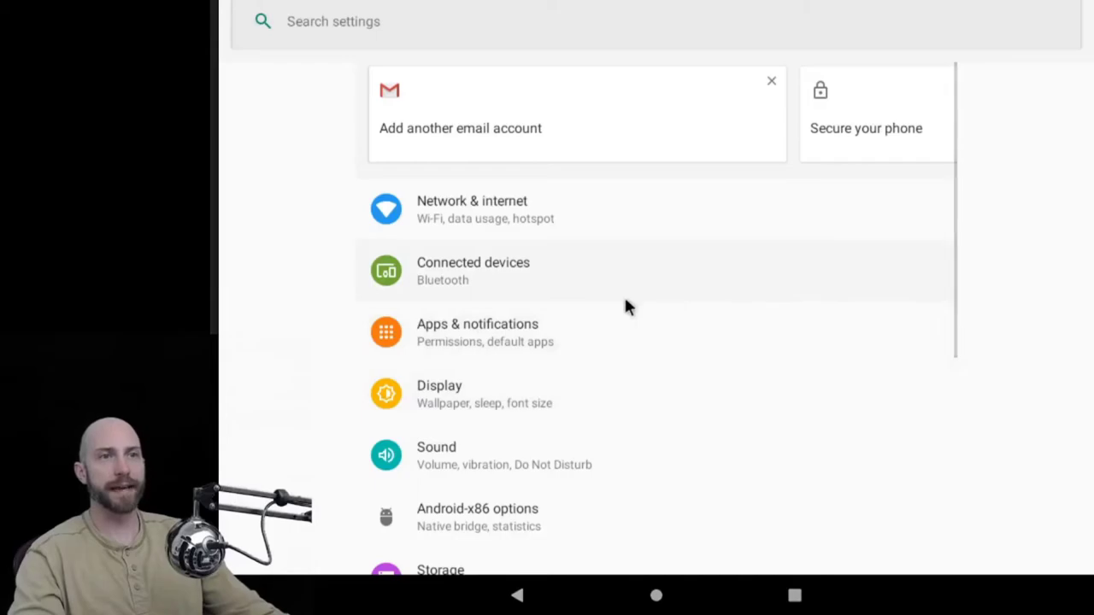
click(489, 341)
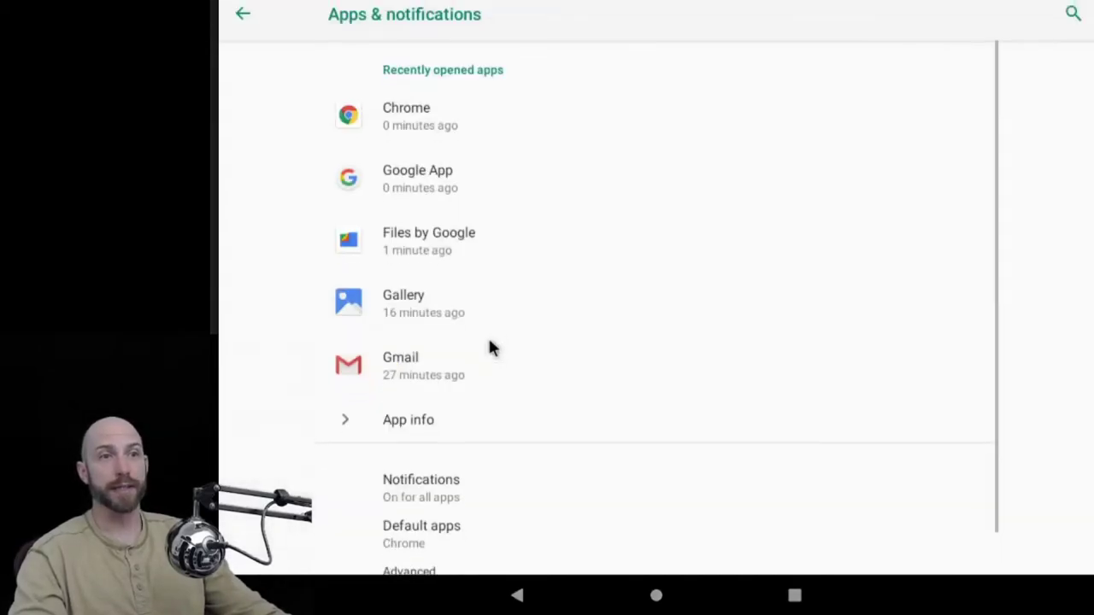
scroll(490, 347, down, 1)
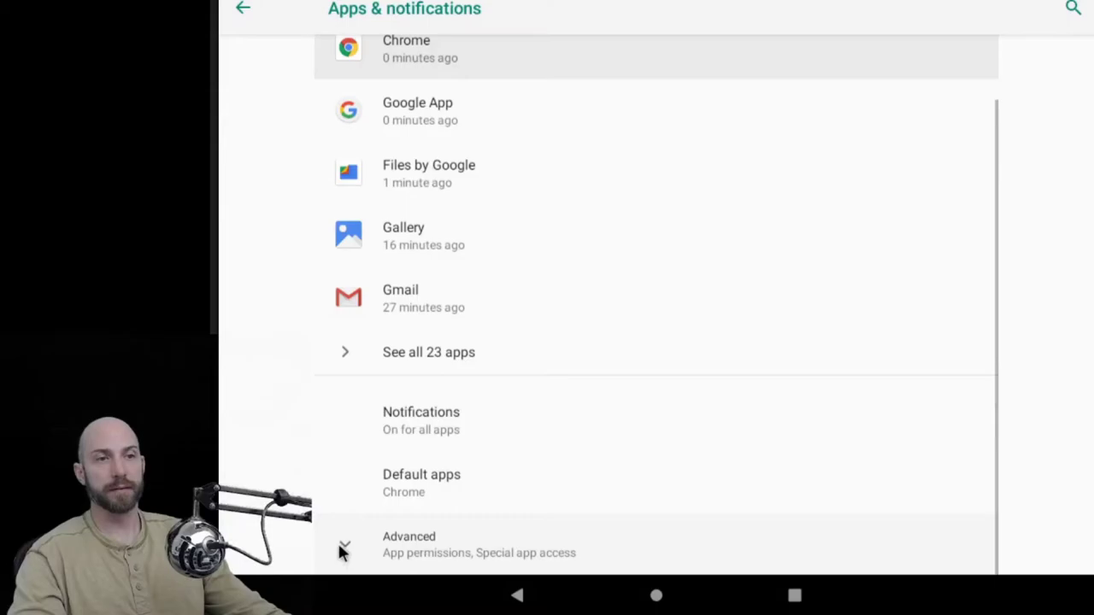
click(407, 547)
scroll(436, 517, down, 1)
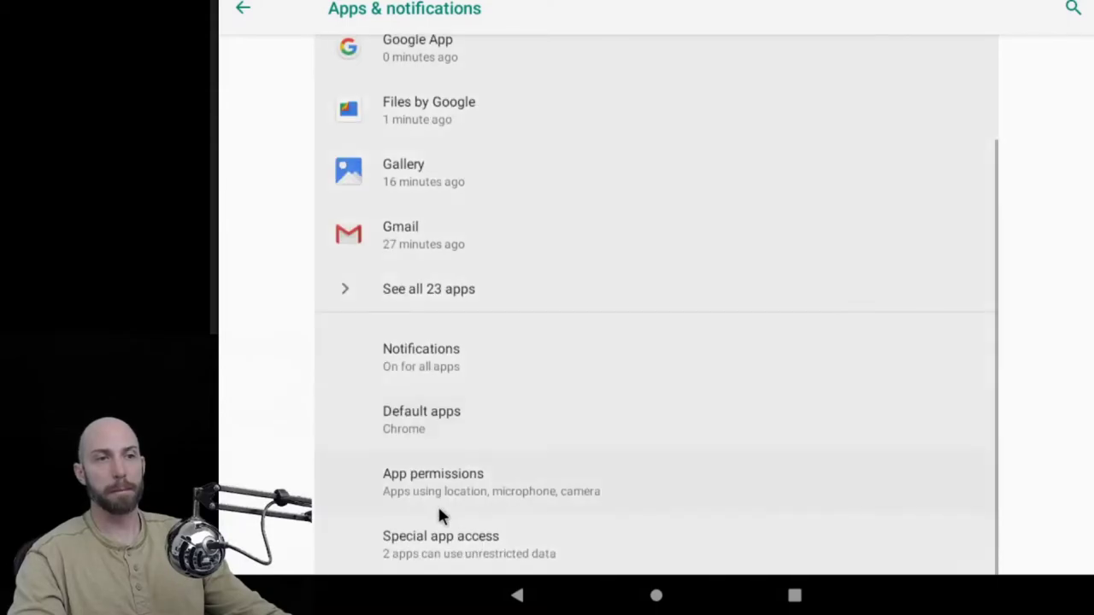
click(458, 549)
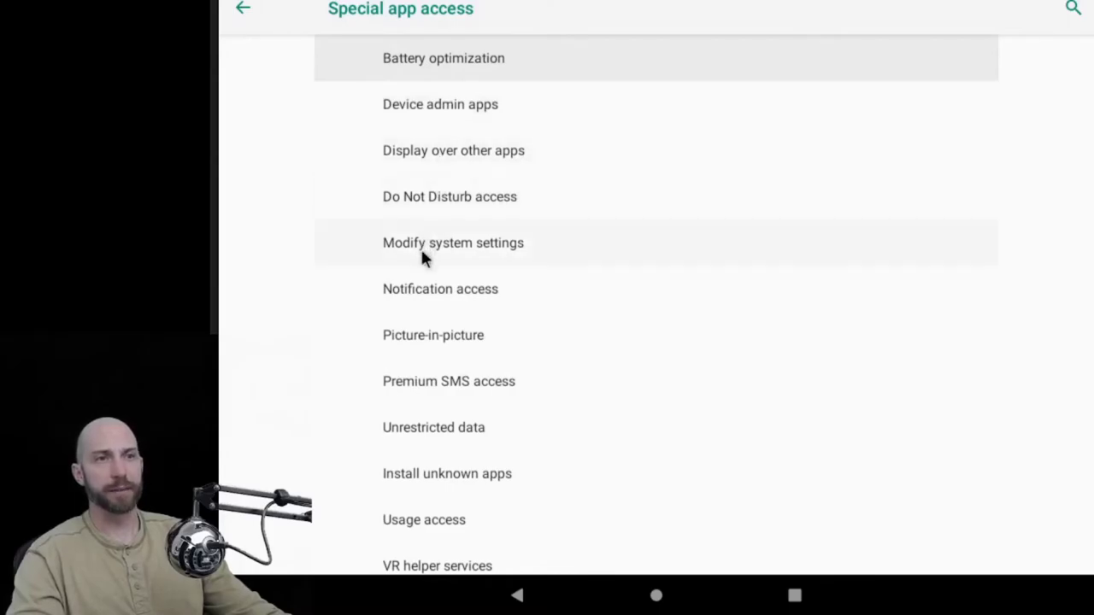
Under Install unknown apps, turn on 'Allow from this source' for Files by Google.
click(432, 482)
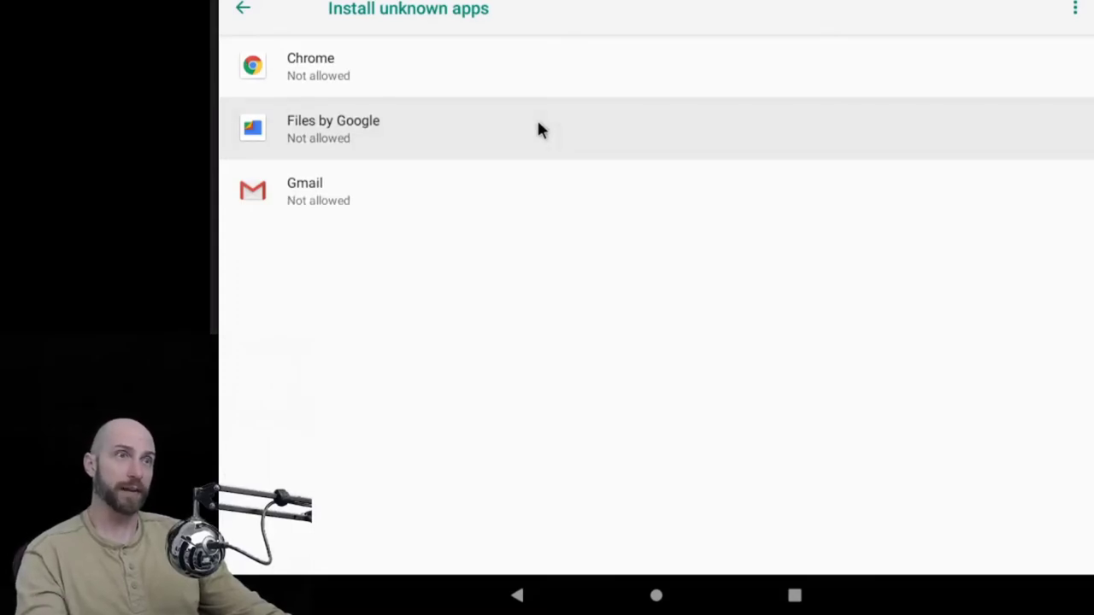
click(354, 127)
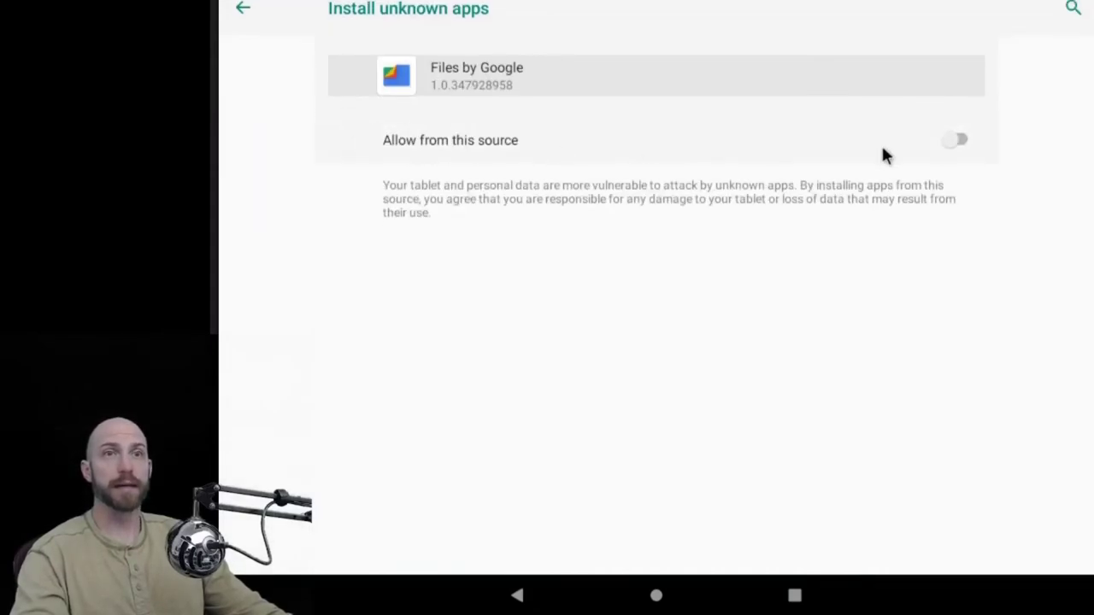
click(459, 145)
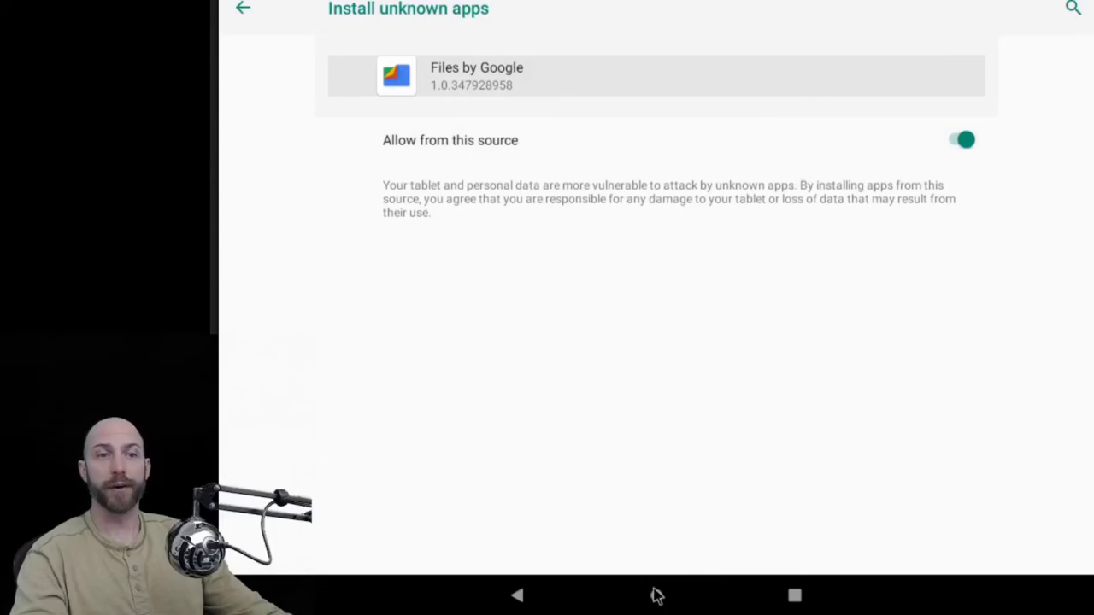
Launch Files by Google from the app drawer and show the Downloads folder with the Signal 5.0.9 APK.
click(656, 596)
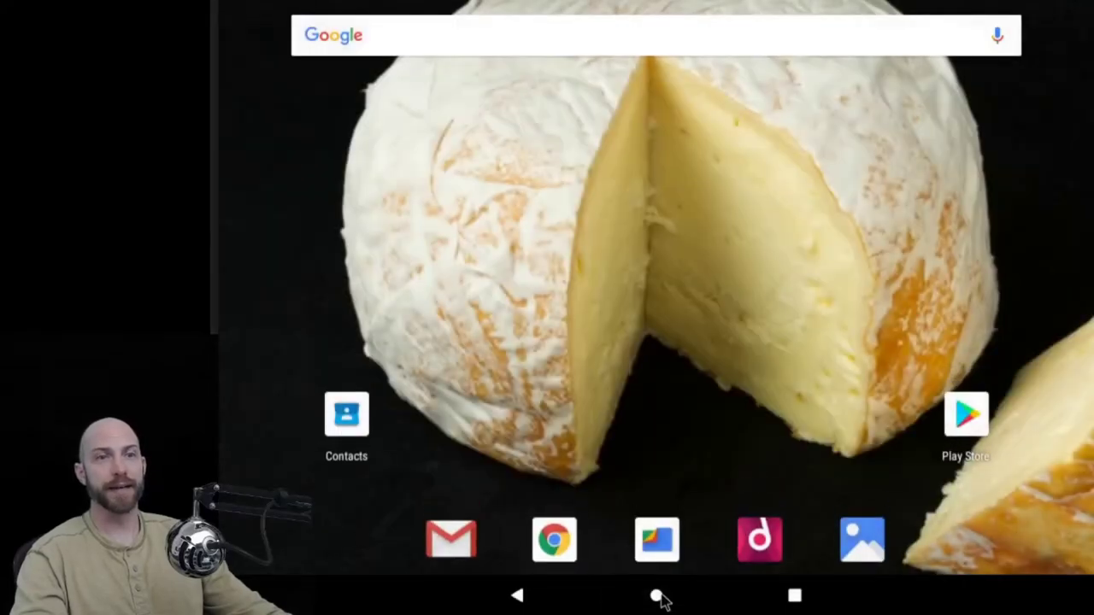
click(658, 597)
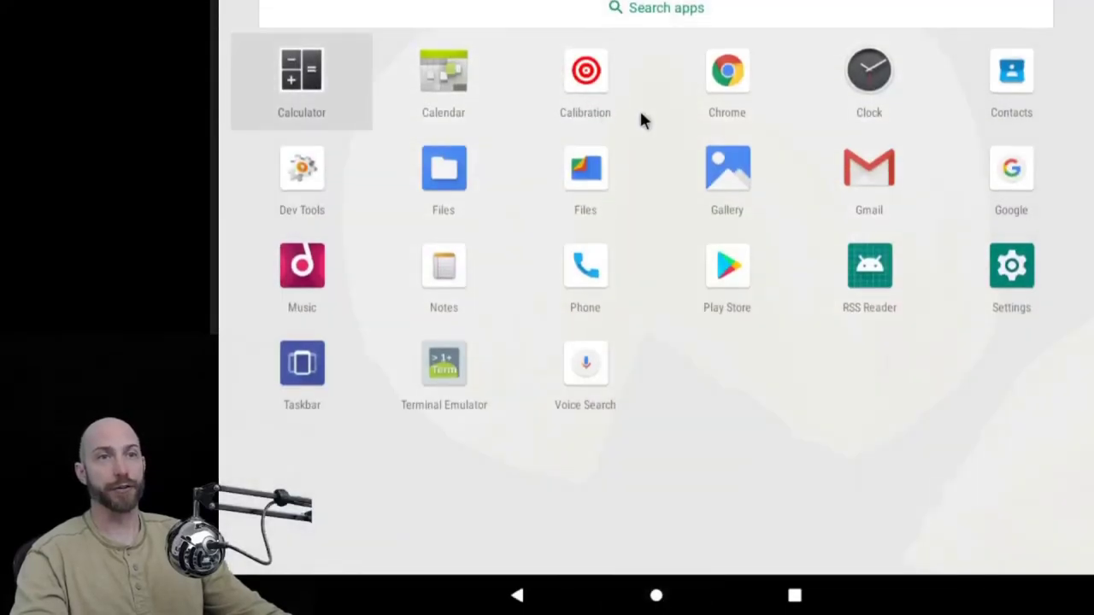
click(582, 176)
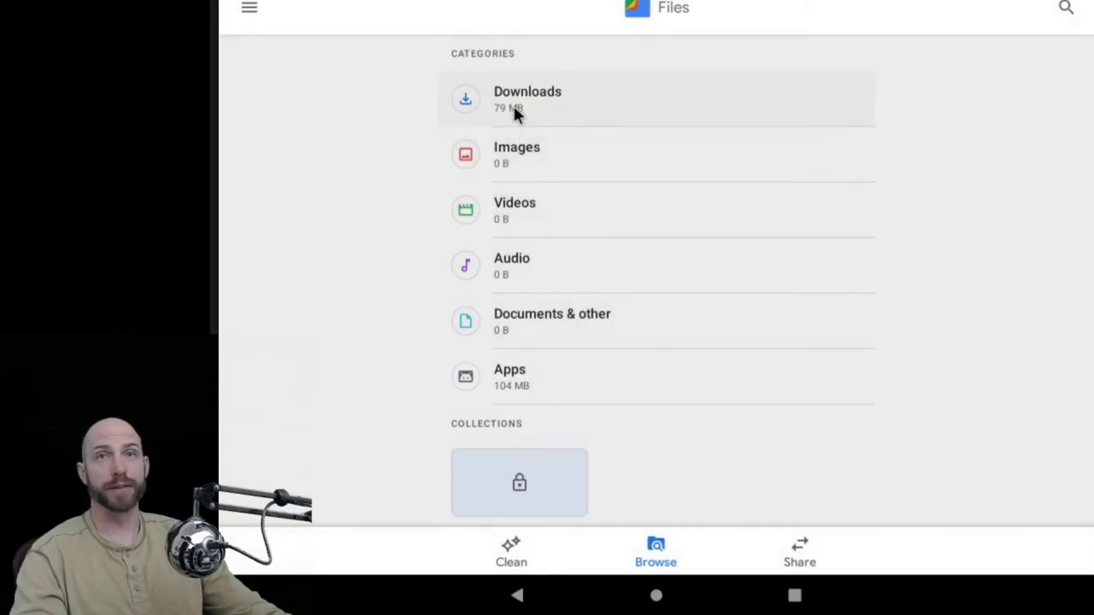
click(515, 108)
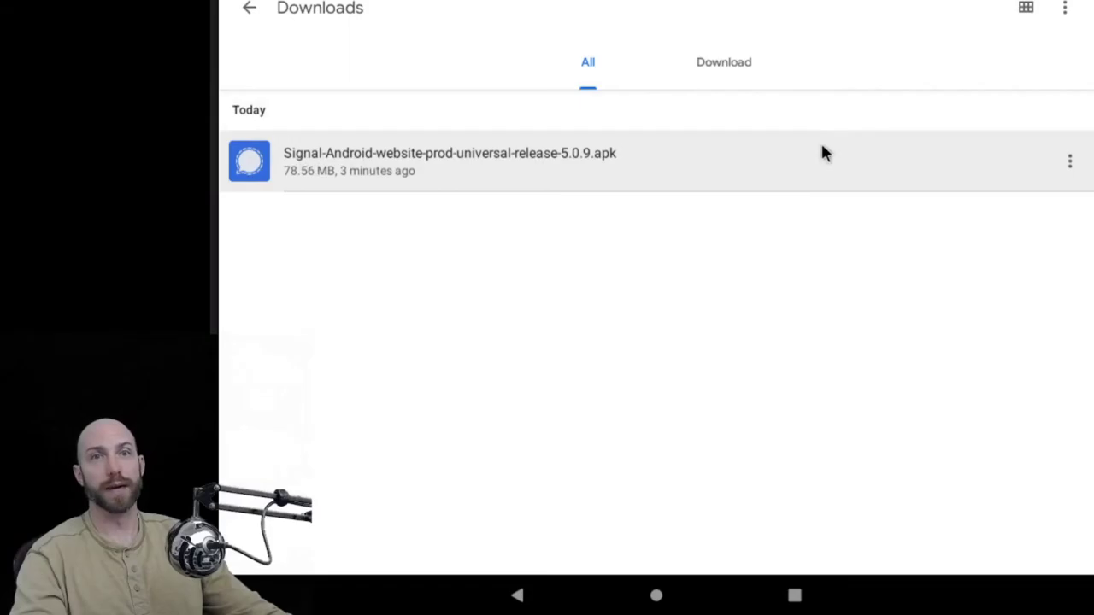
Install Signal from Signal-Android-website-prod-universal-release-5.0.9.apk, then return to the home screen.
click(479, 154)
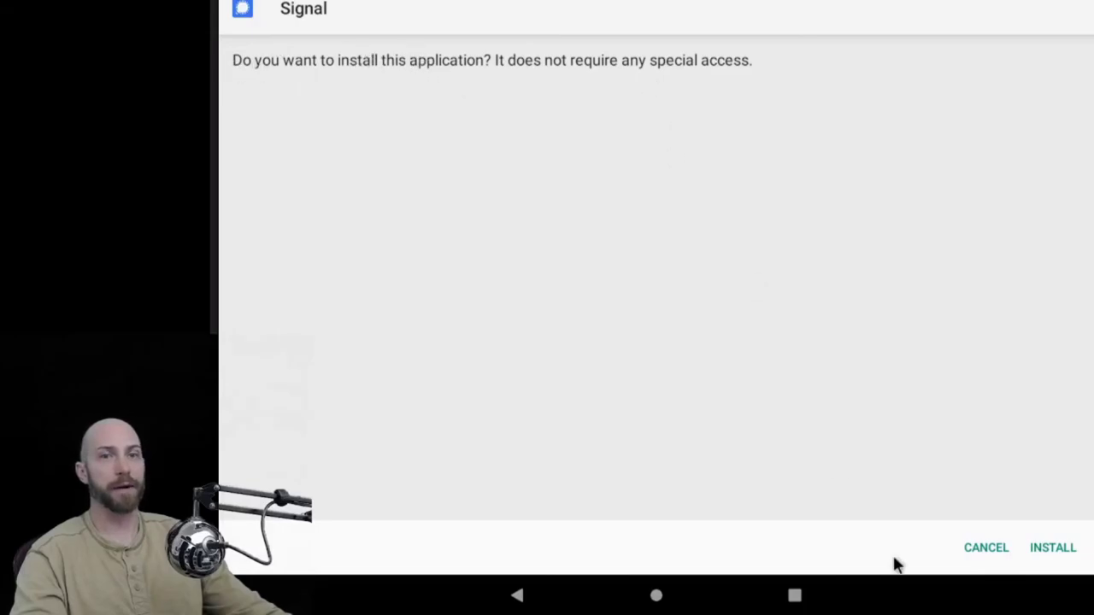
click(1053, 548)
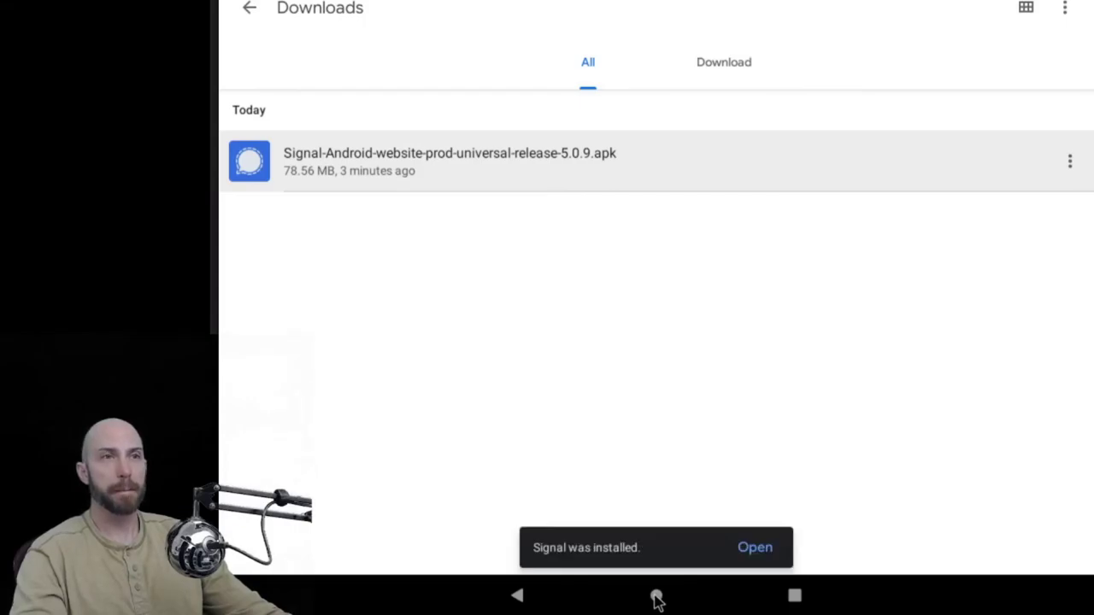
click(656, 597)
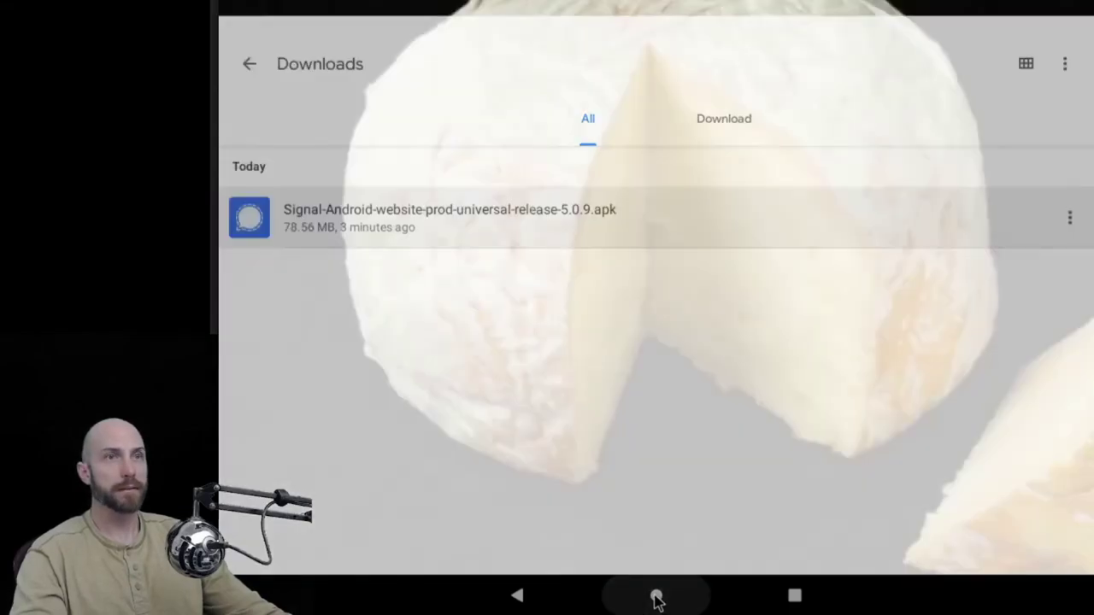
Swipe up to the app drawer to find the newly installed Signal app.
drag(647, 603, 699, 79)
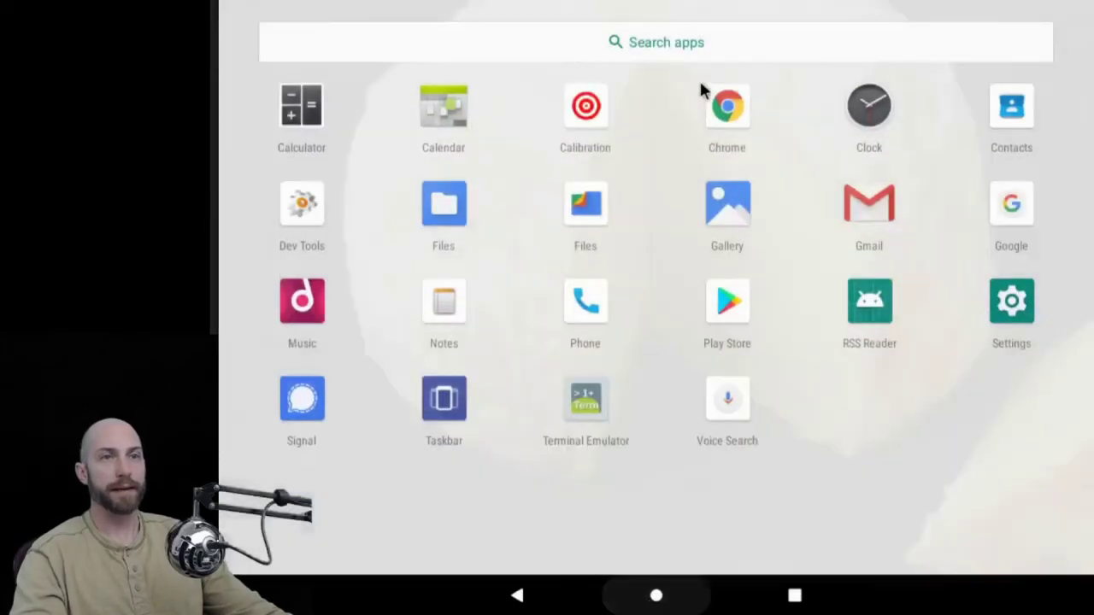